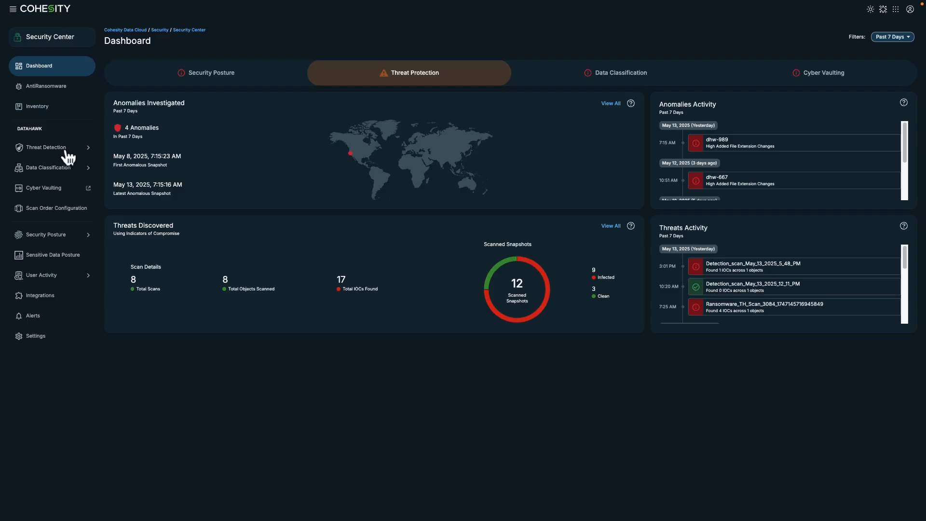
Start a new threat scan, search the objects for "dhw" and select dhw-989 as the object to scan.
click(86, 148)
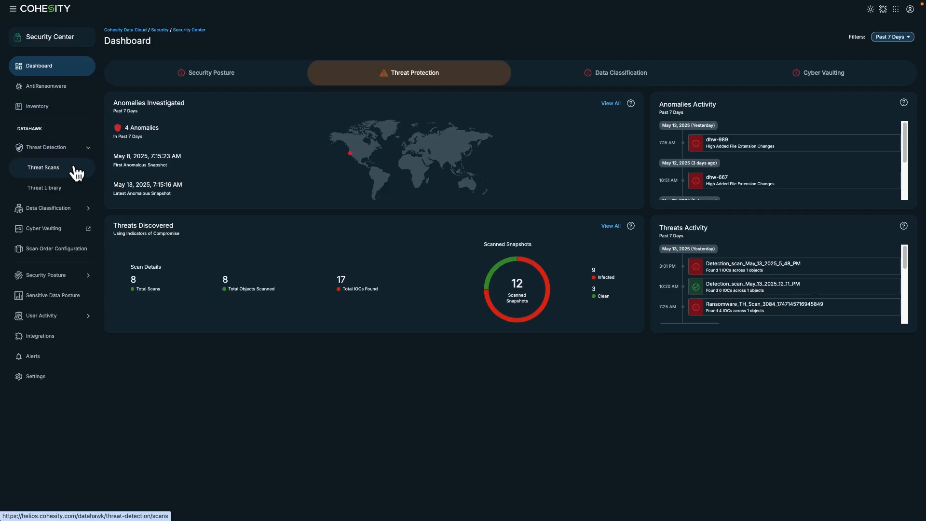
click(72, 168)
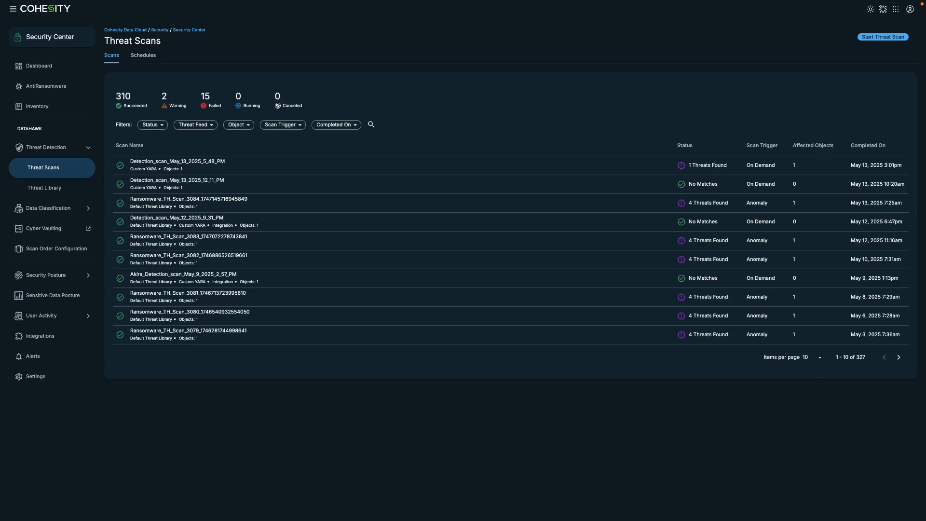
click(864, 38)
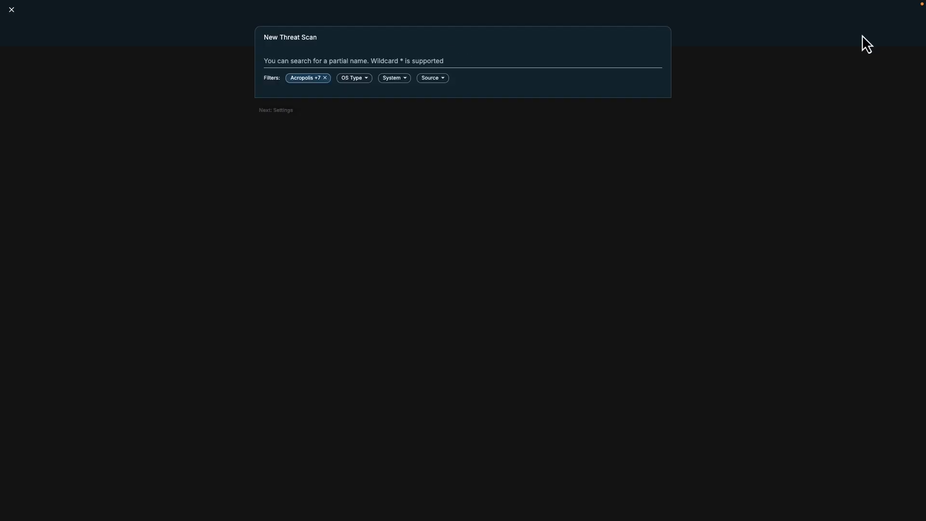
click(300, 60)
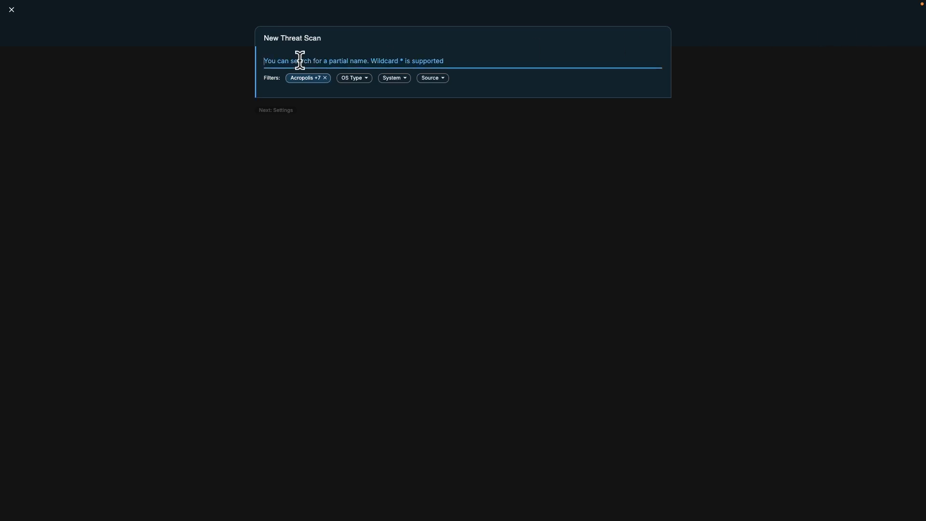
text(dhw)
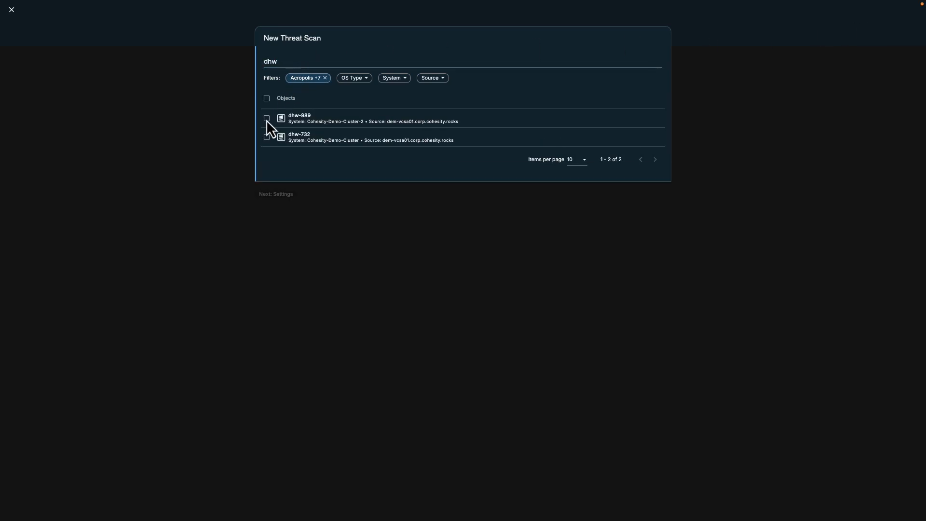
click(266, 118)
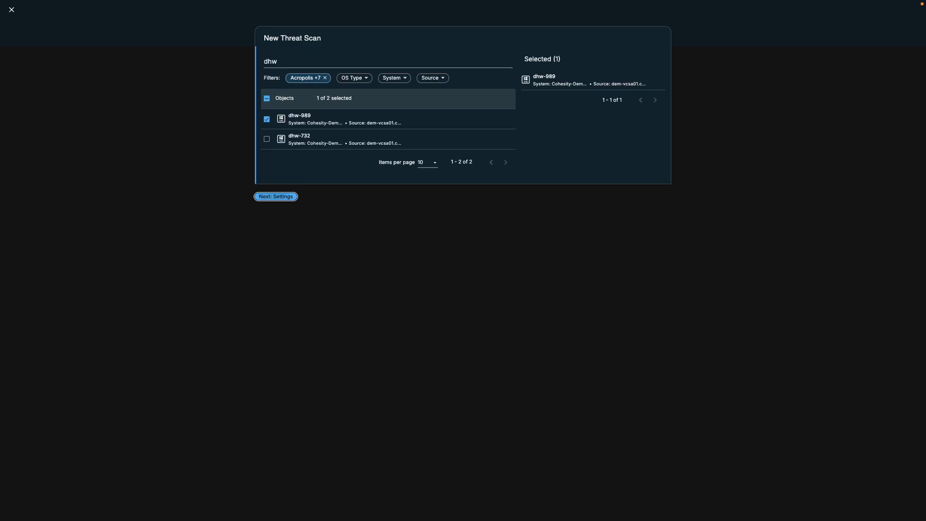
click(274, 197)
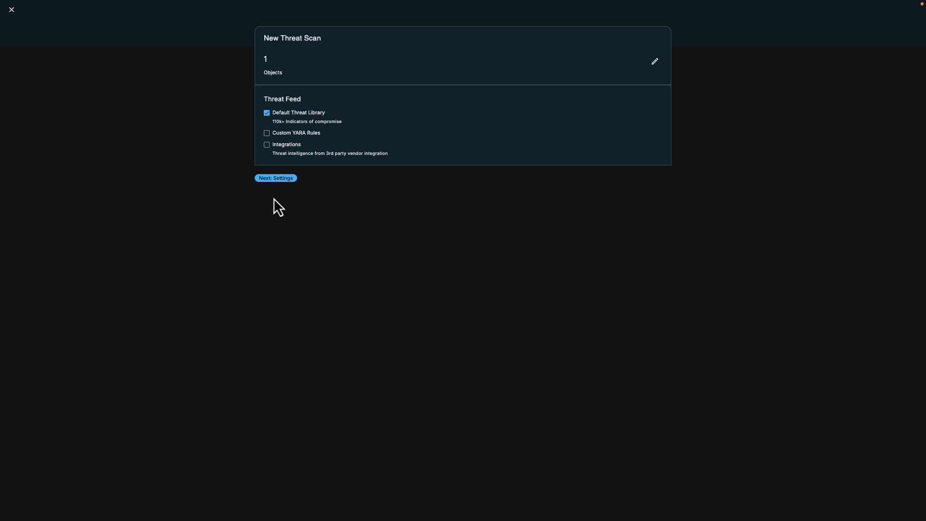
Add custom YARA rules to the scan's threat feed and select the CustomThreatFile01 rule.
click(268, 135)
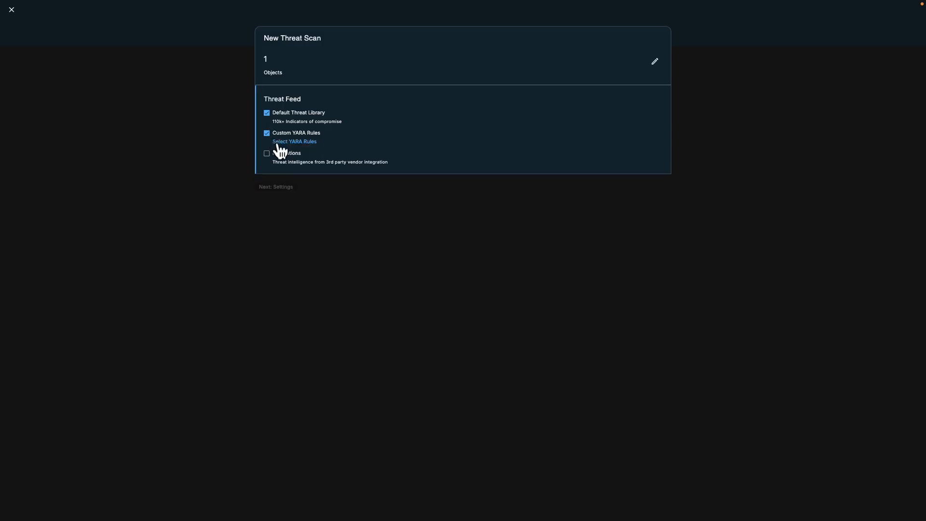
click(277, 142)
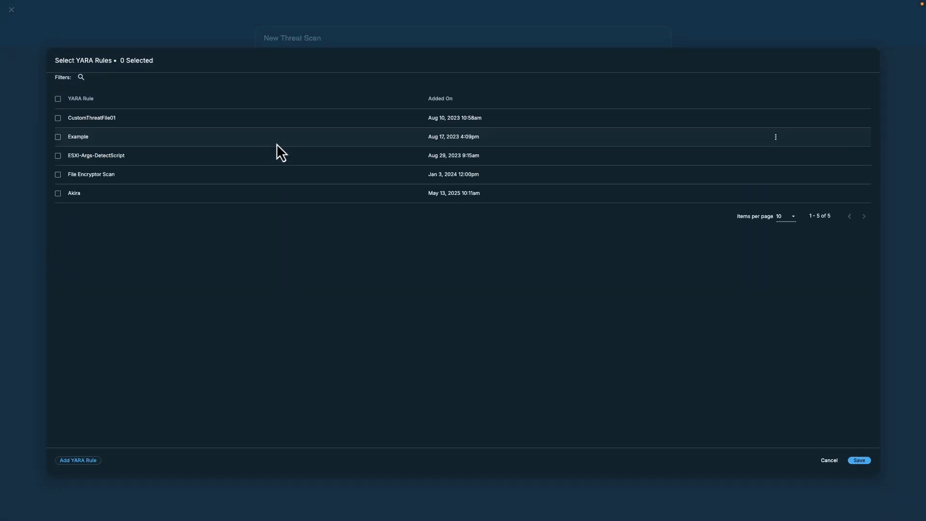
click(58, 119)
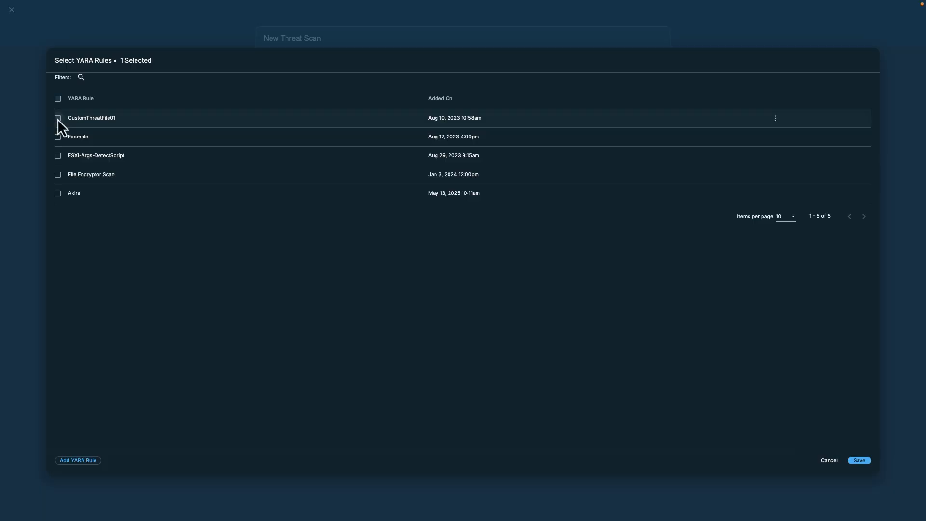
click(860, 461)
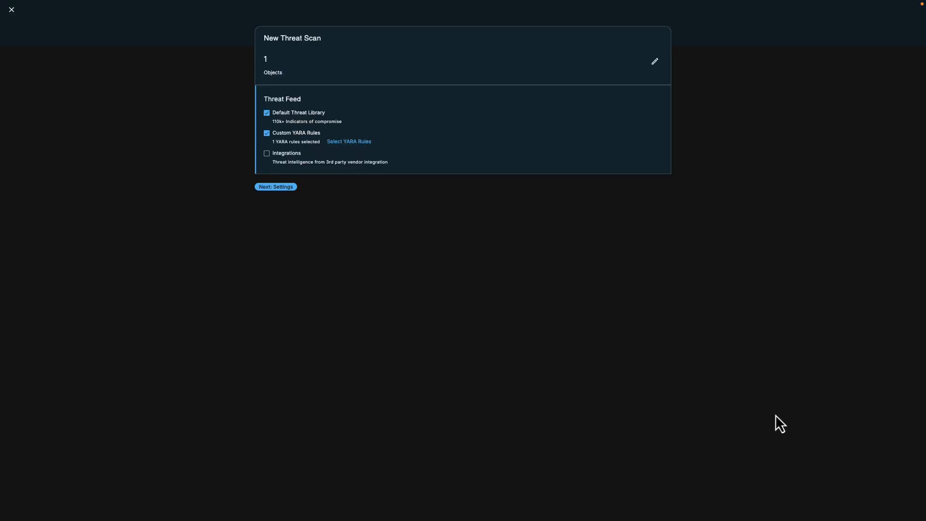
Add the CrowdStrike Falcon Intelligence integration to the threat feed and continue to the scan settings.
click(267, 153)
click(286, 186)
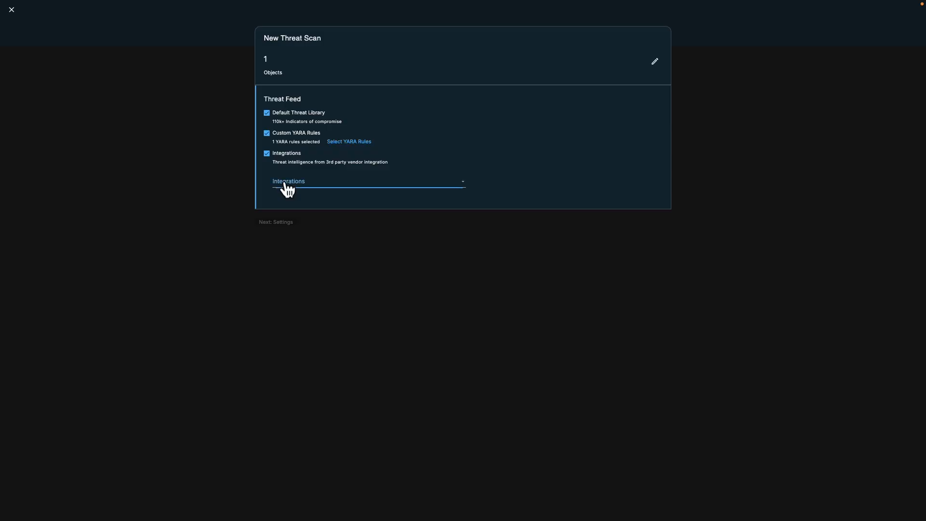
click(267, 186)
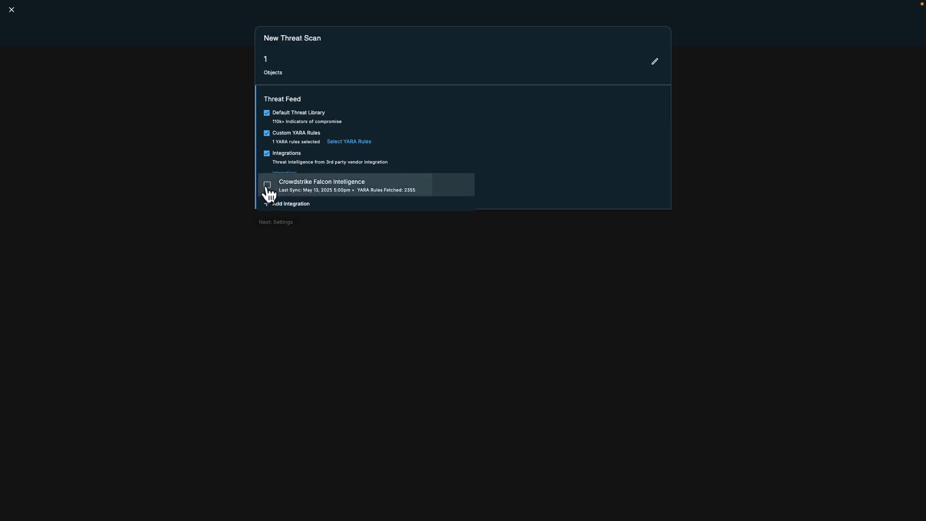
click(170, 186)
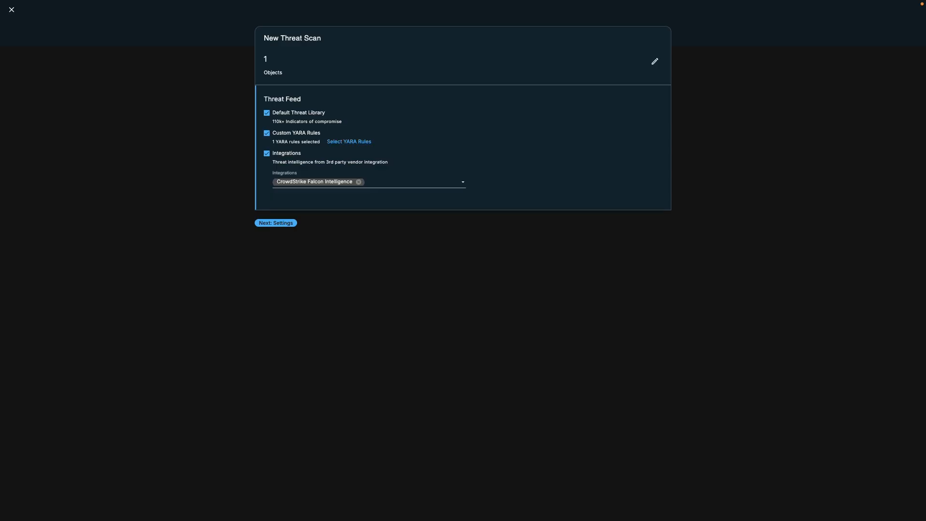
click(282, 223)
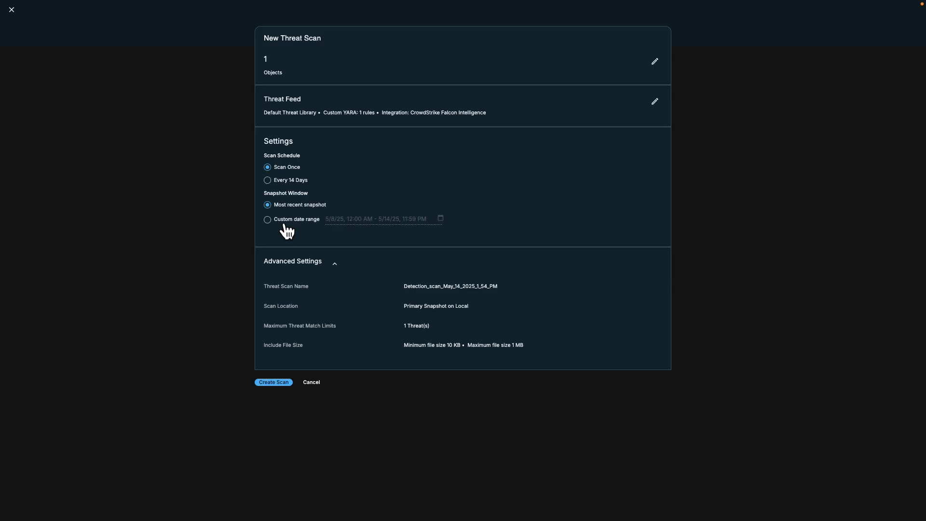
Set the snapshot window to the most recent snapshot, name the scan SCJ-Scan-DHW and create it.
click(286, 231)
click(282, 206)
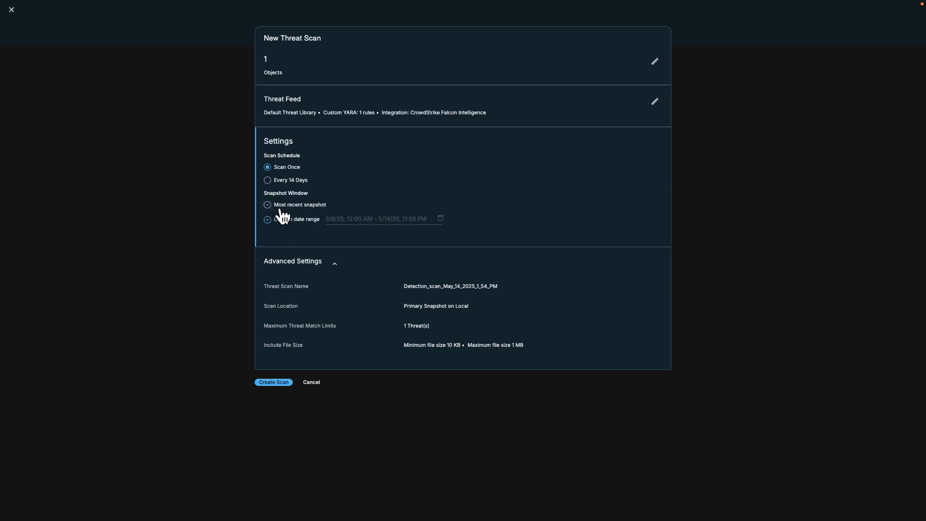
click(435, 290)
text(SCJ-Scan-DHW)
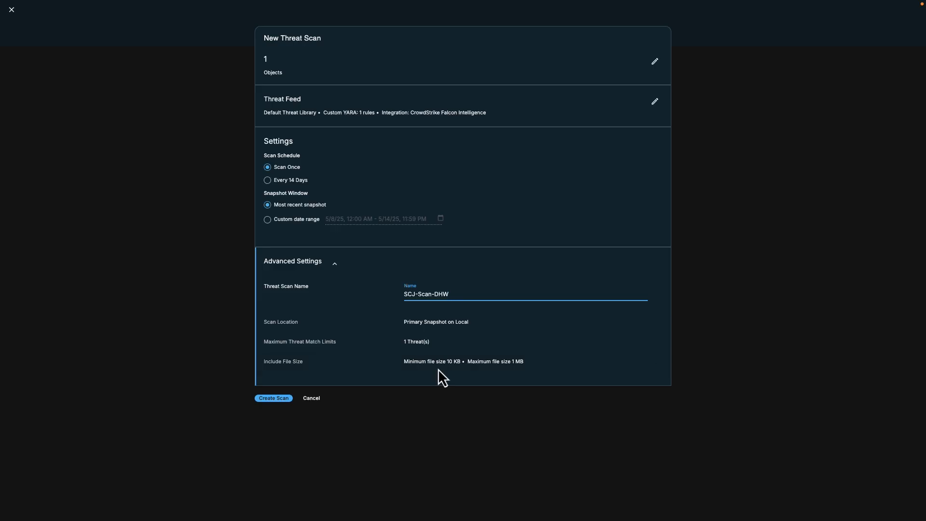
click(272, 399)
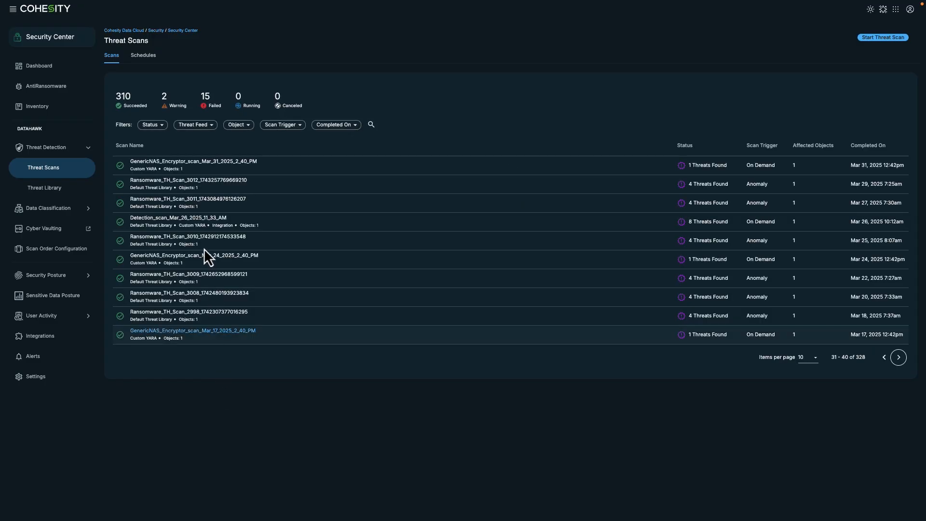
Open the Detection_scan_Mar_26_2025_11_33_AM results and review the VirusTotal vendor detections for the hash matched by /C/bruce.bht.
click(202, 220)
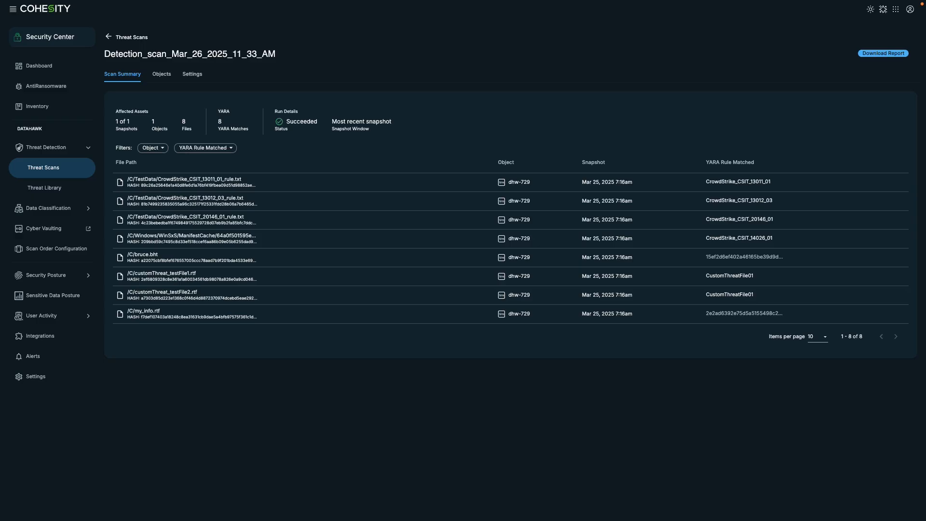
click(722, 257)
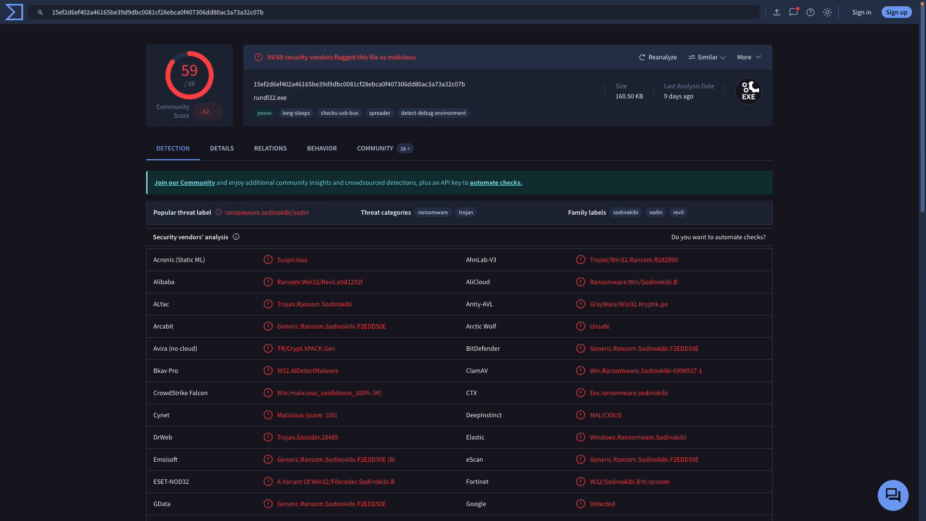
scroll(459, 270, down, 4)
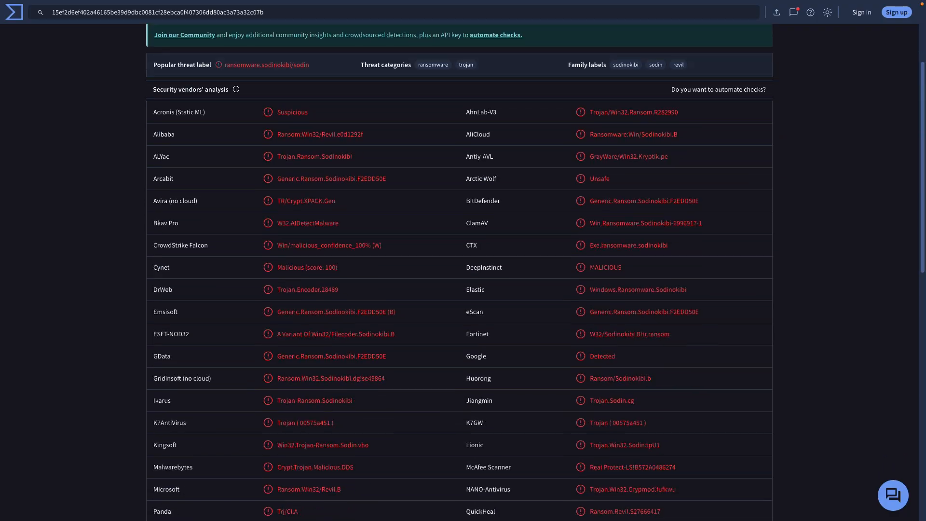
scroll(459, 270, down, 10)
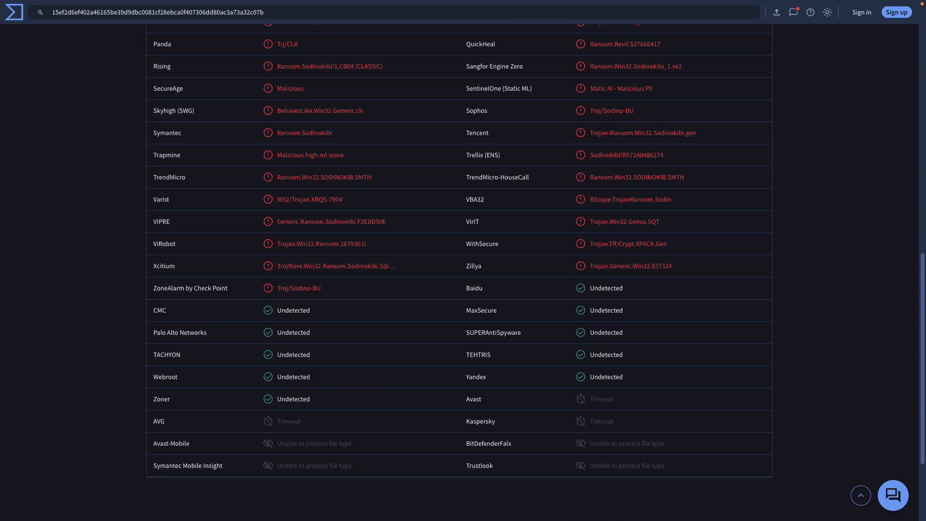
scroll(459, 270, down, 1)
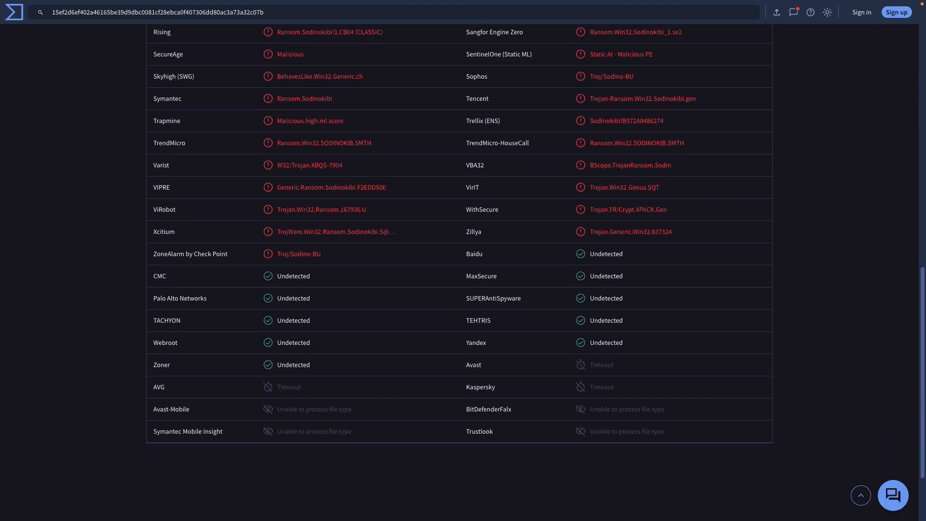
scroll(179, 183, up, 14)
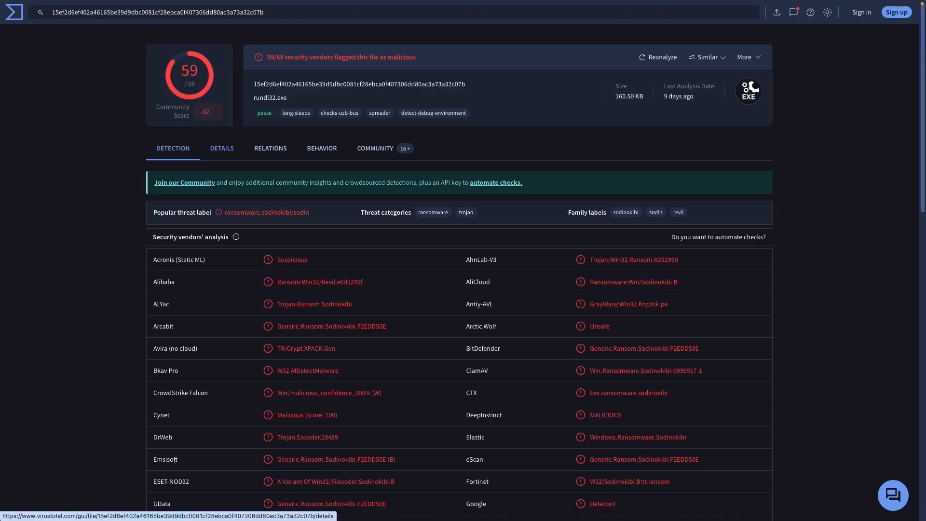
Review the flagged file's details in VirusTotal, including its basic properties, history, names and portable executable info.
click(223, 151)
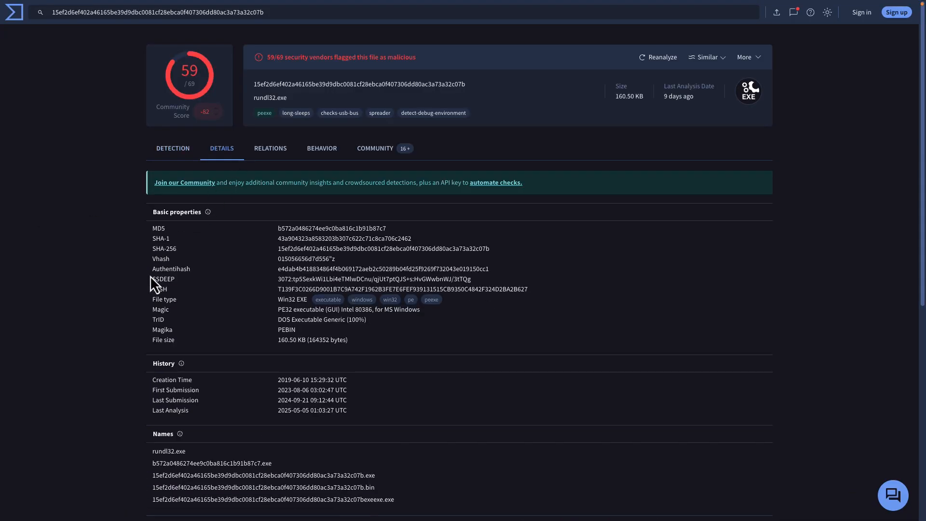
scroll(149, 276, down, 1)
scroll(150, 276, down, 3)
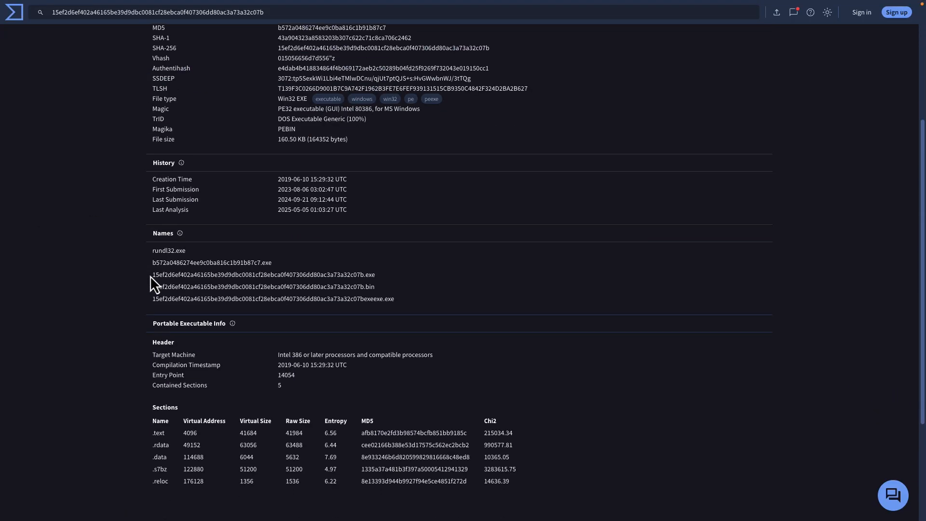
scroll(150, 276, down, 1)
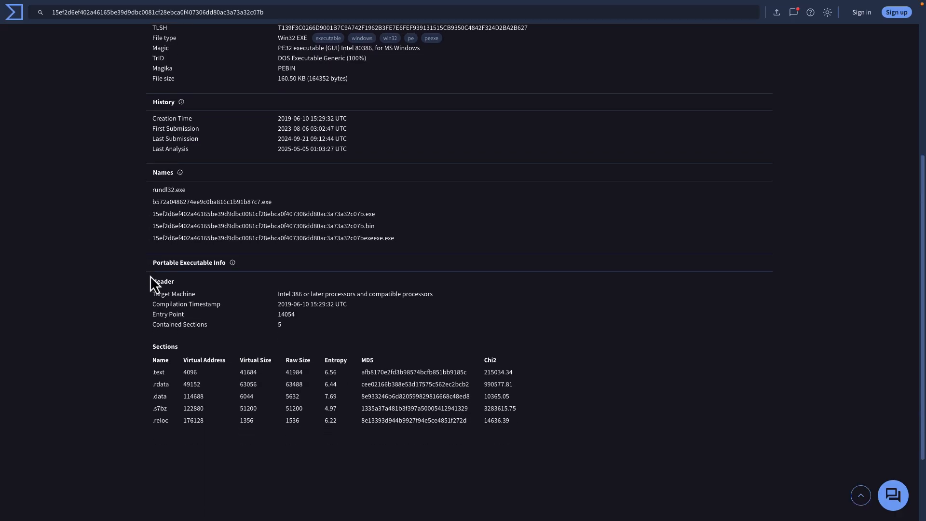
scroll(149, 276, up, 5)
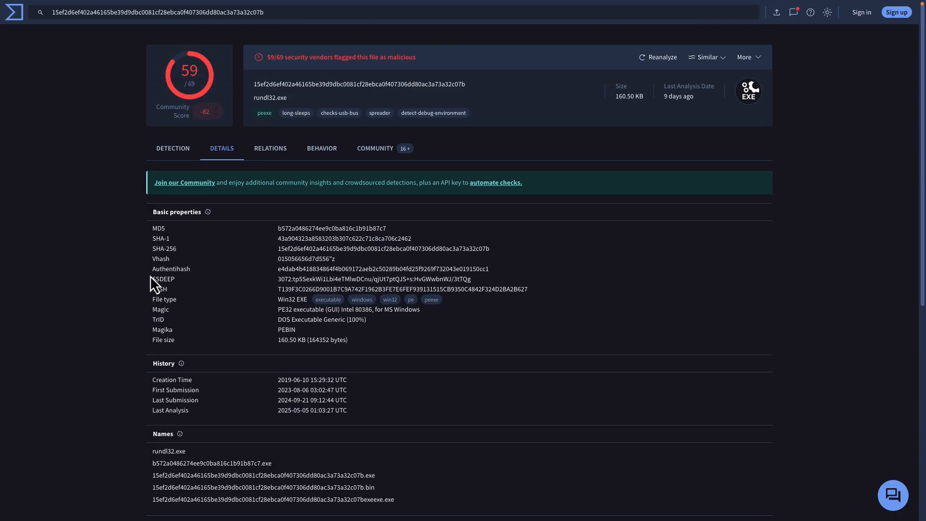
Examine the file's relations, from contacted URLs, domains and IP addresses to execution parents, dropped files and the graph summary.
click(279, 154)
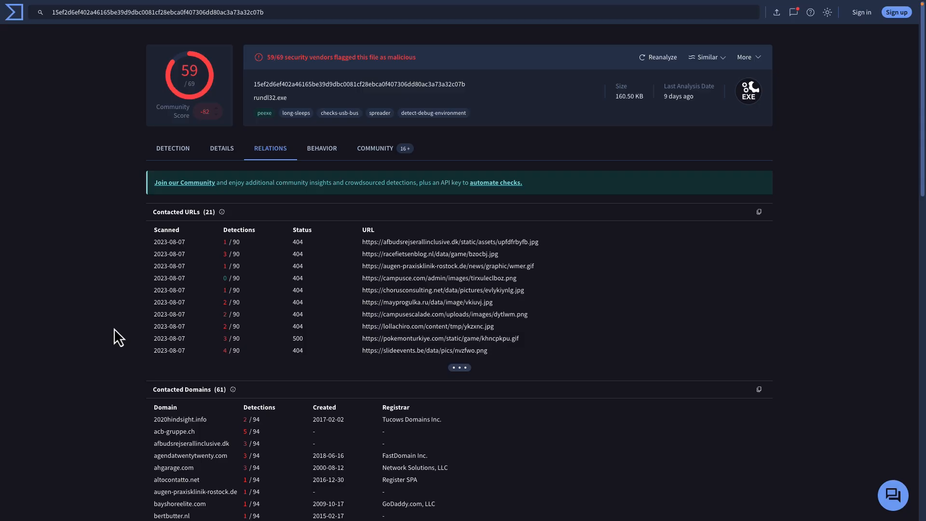
scroll(114, 329, down, 1)
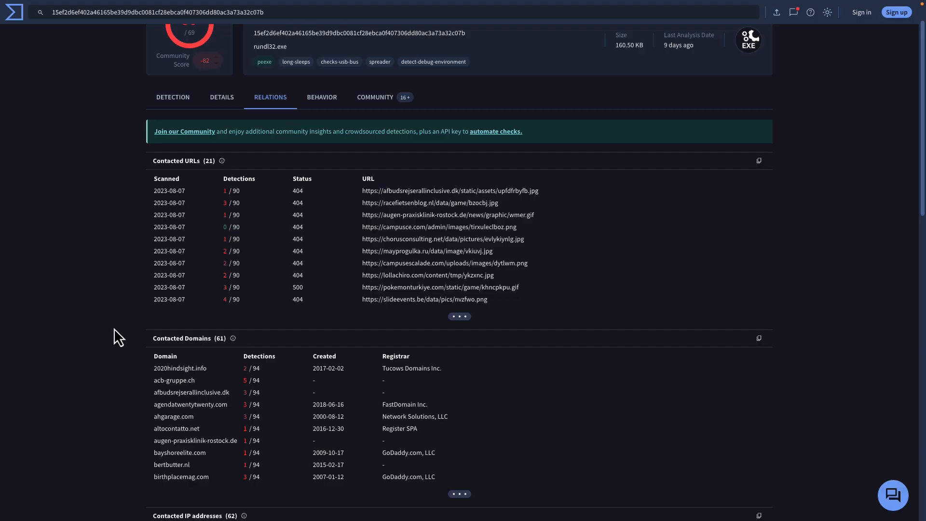
scroll(114, 328, down, 3)
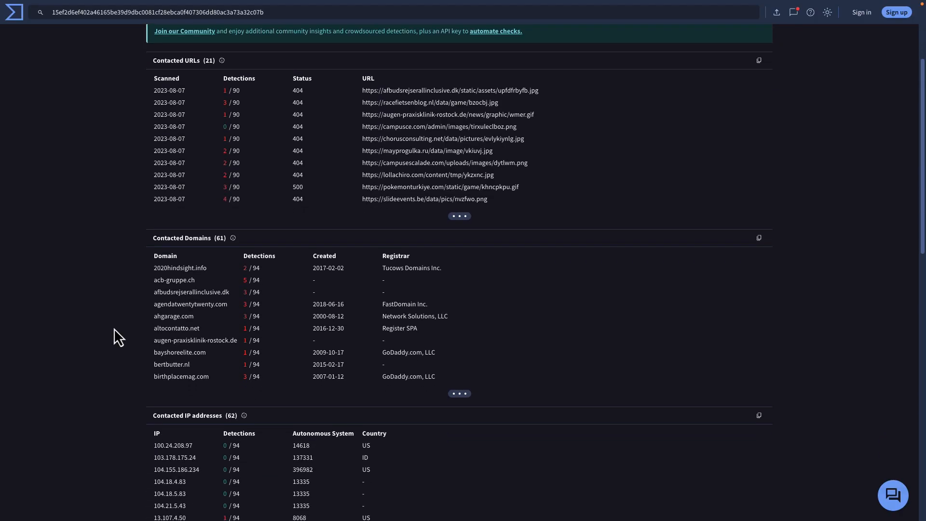
scroll(114, 328, down, 2)
scroll(114, 328, down, 3)
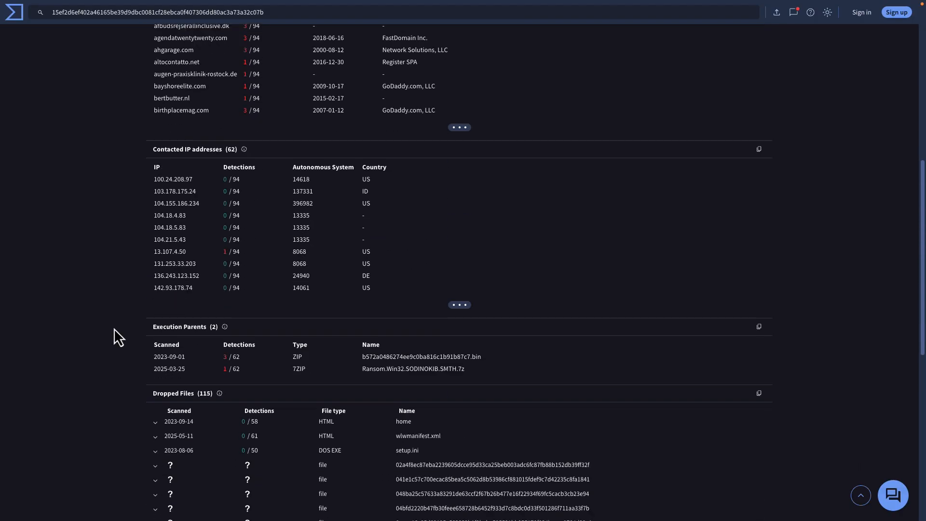
scroll(114, 328, down, 4)
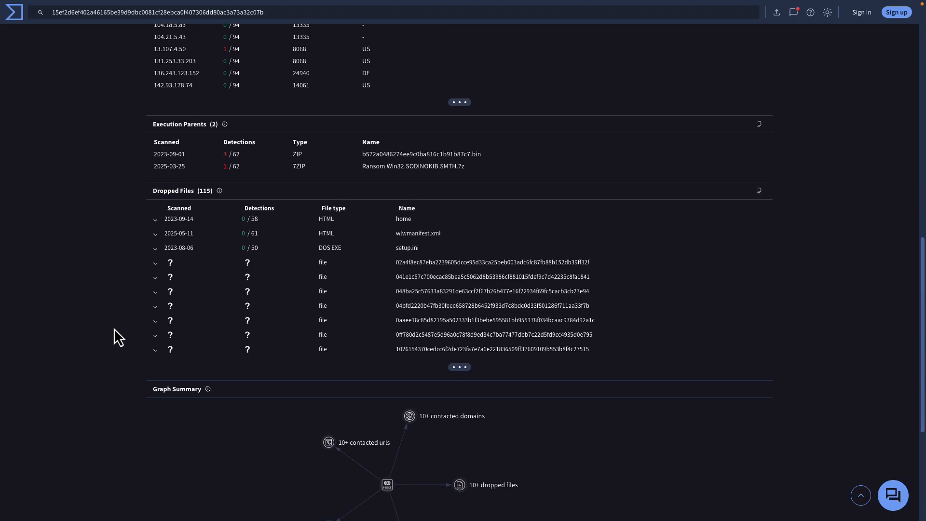
scroll(114, 328, down, 3)
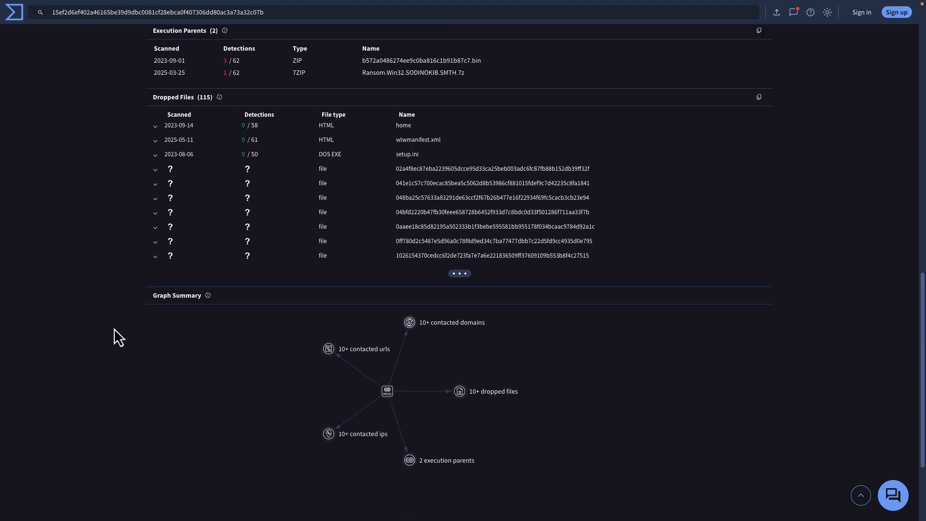
scroll(114, 328, down, 1)
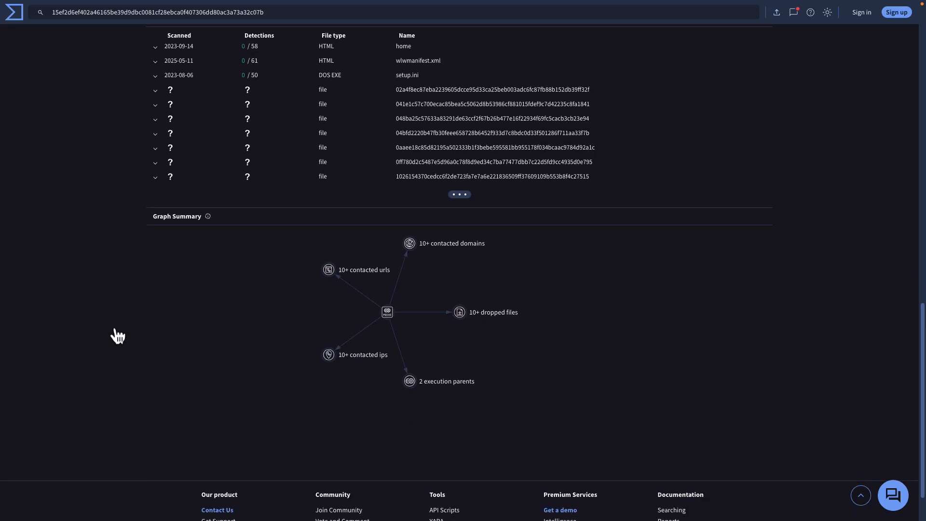
Open the flagged file's behavior report to review its sandbox reports and activity summary.
scroll(116, 333, up, 15)
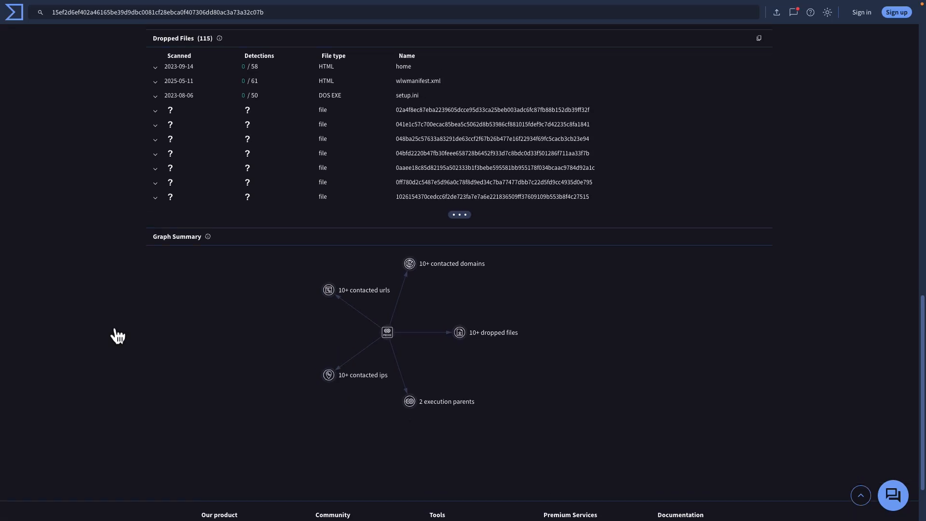
scroll(114, 328, up, 4)
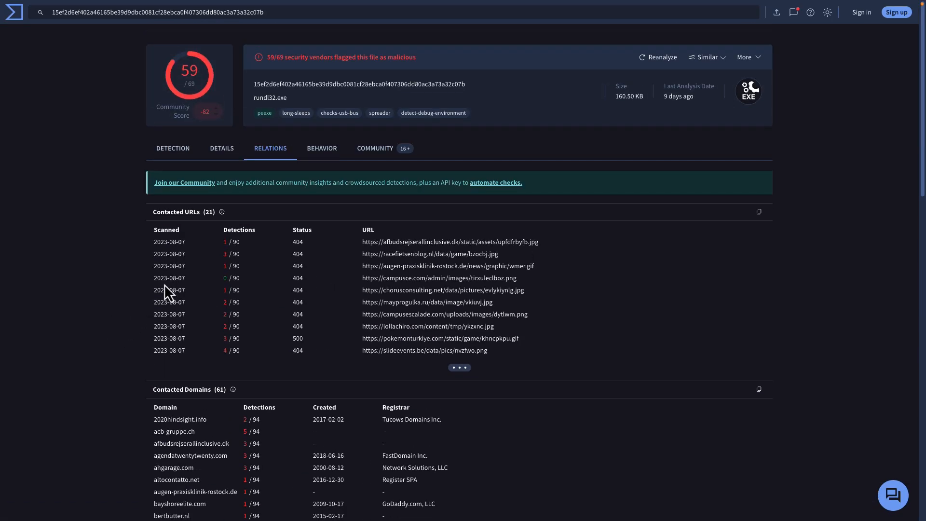
click(320, 150)
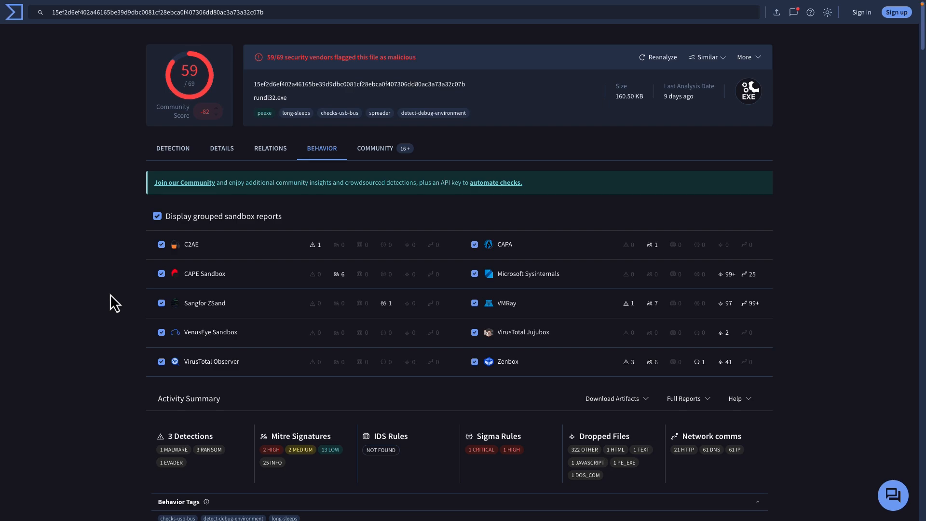
Switch to CISA's #StopRansomware: Akira Ransomware advisory and read its summary and technical details, from initial access to encryption.
key(ctrl+Tab)
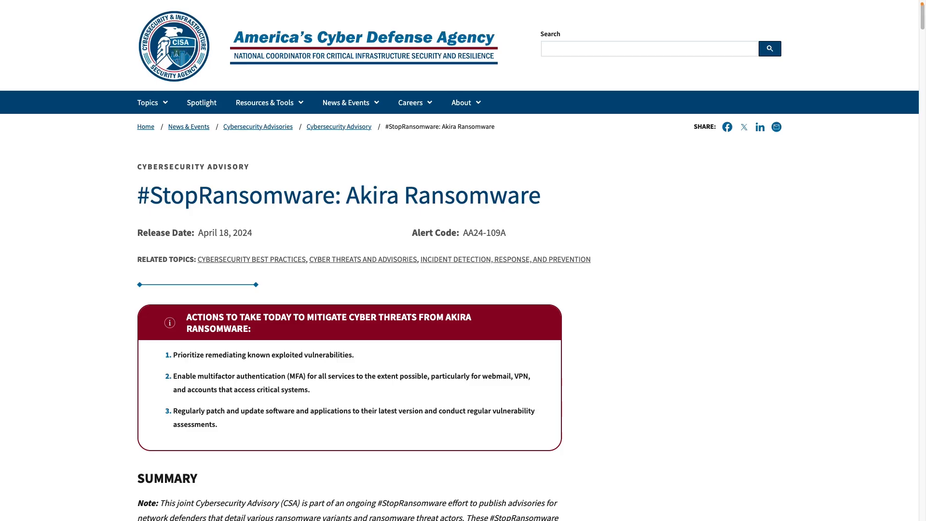
scroll(460, 260, down, 7)
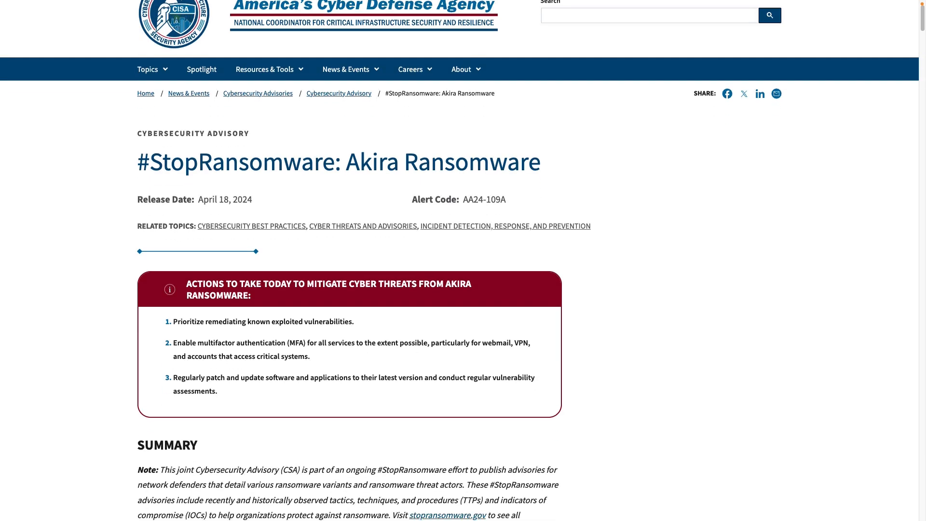
scroll(349, 261, down, 6)
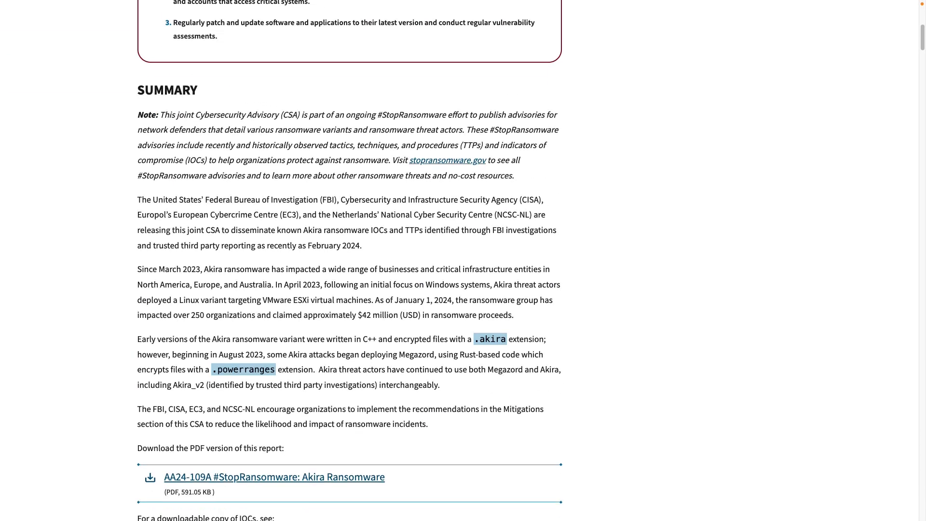
scroll(349, 261, down, 6)
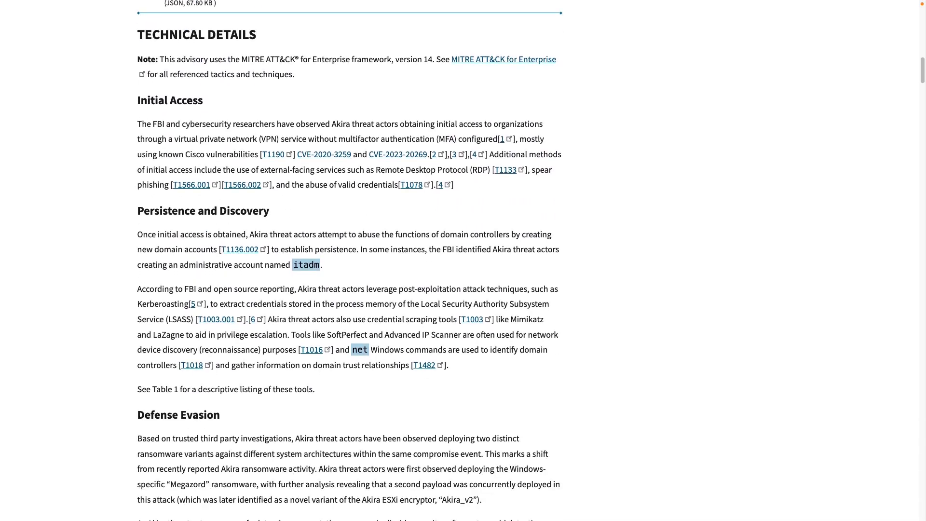
scroll(349, 261, down, 4)
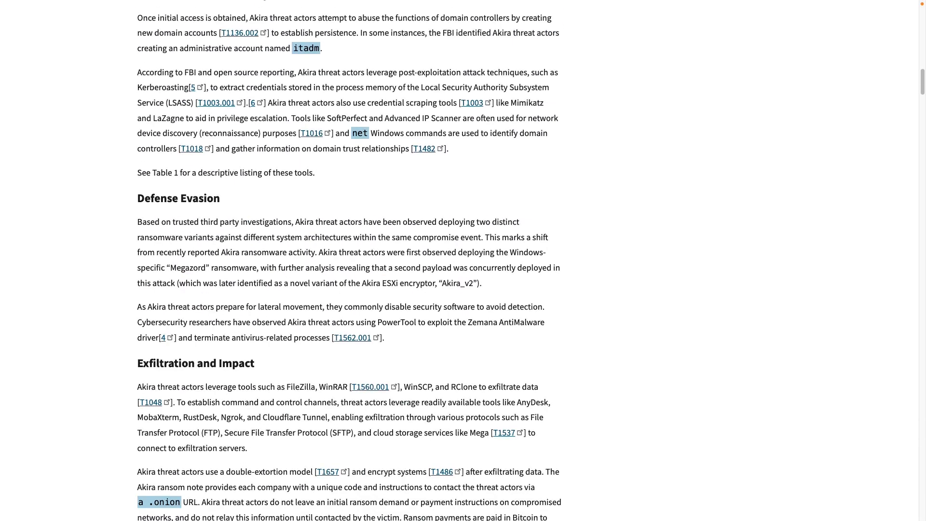
scroll(350, 260, down, 4)
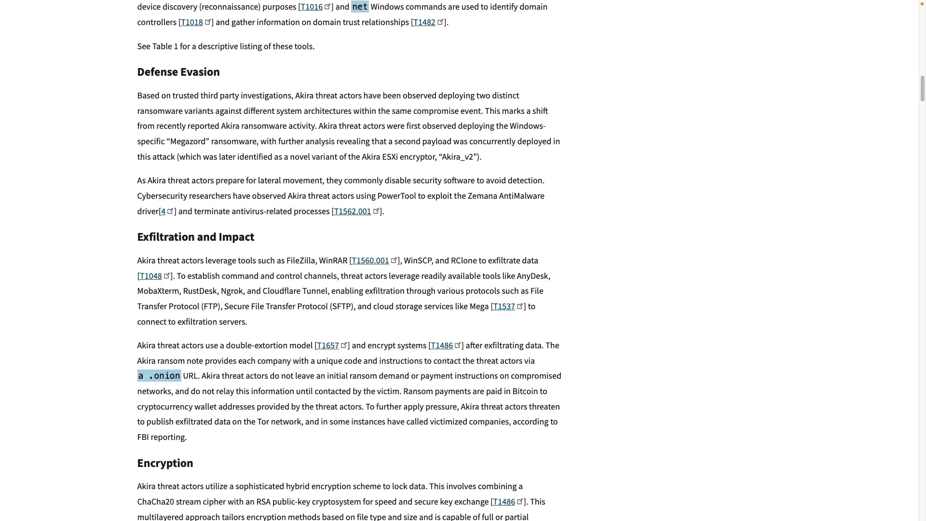
scroll(350, 260, down, 5)
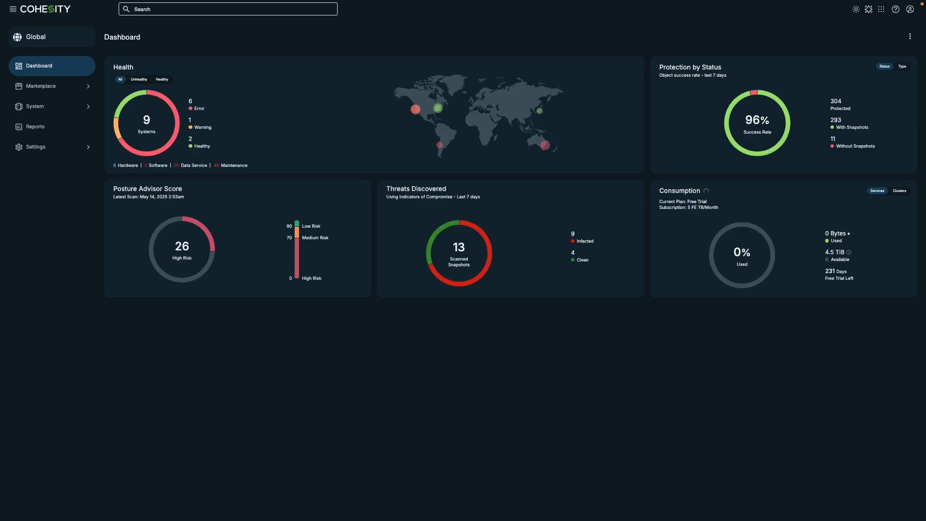
Switch to Cohesity and search files for fn.txt, filtering the results to Cohesity-Demo-Cluster and Cohesity-Demo-Cluster-2.
click(183, 9)
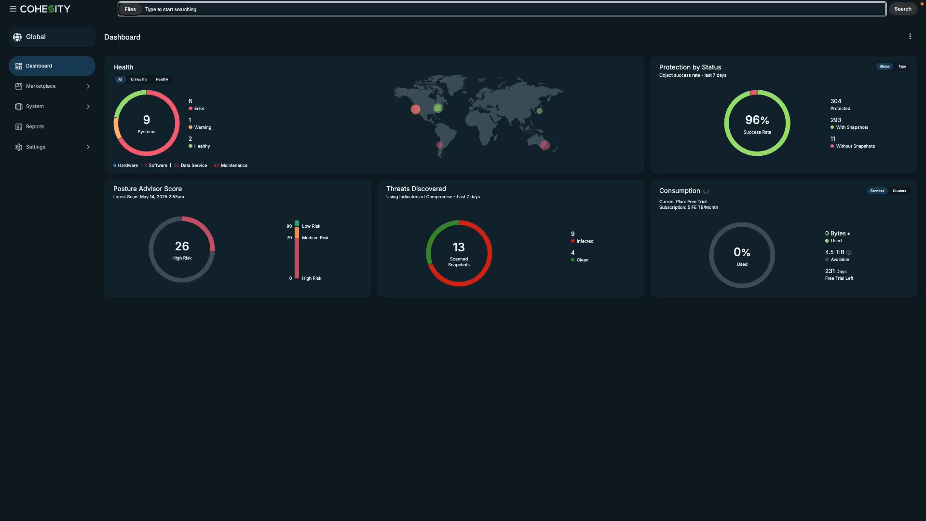
text(fn.txt)
key(Return)
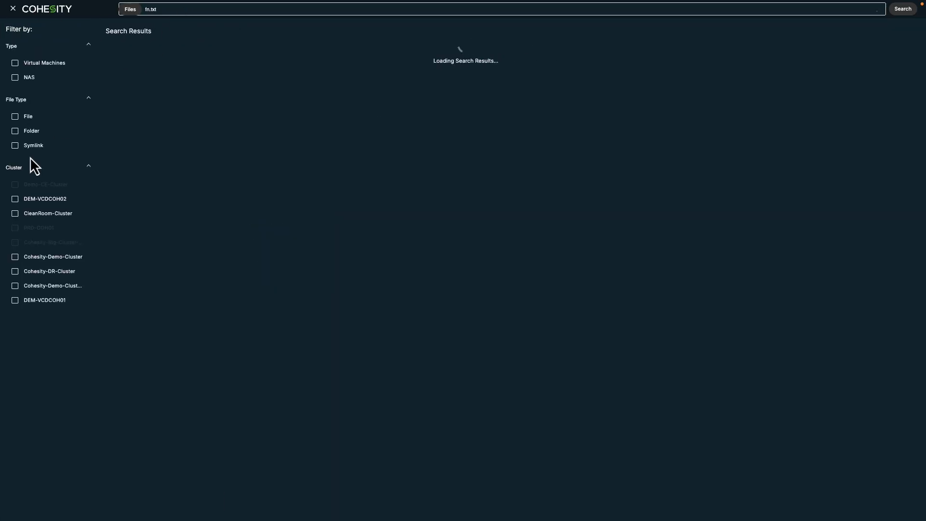
click(15, 256)
click(15, 285)
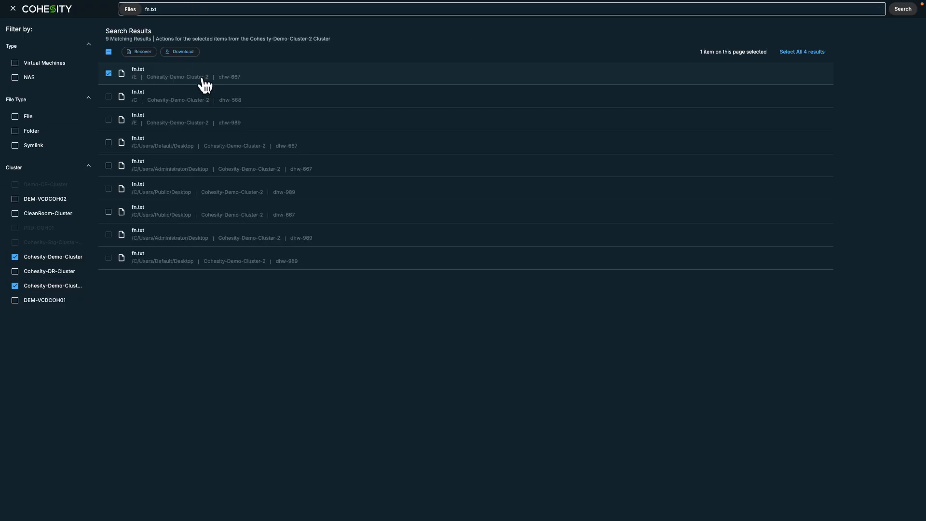
View the details of the fn.txt file under /E on dhw-667 and return to the dashboard.
click(203, 80)
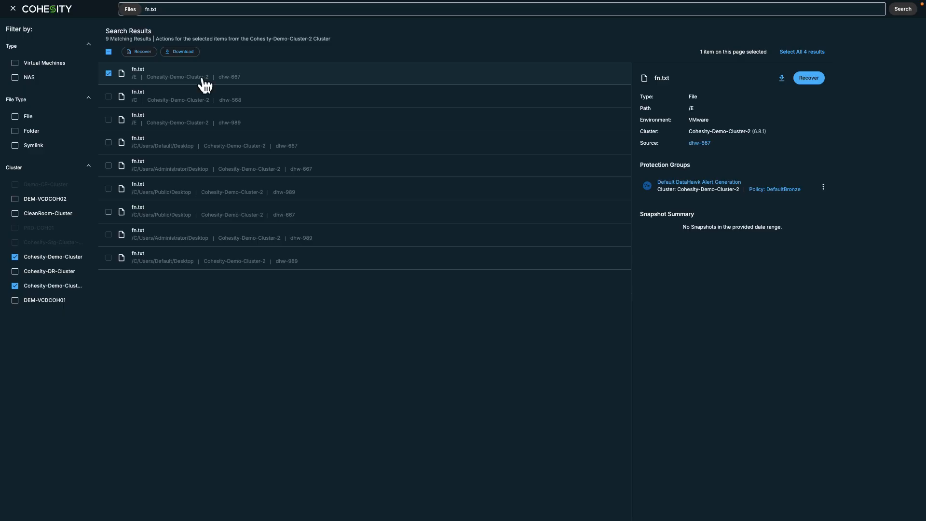
click(15, 11)
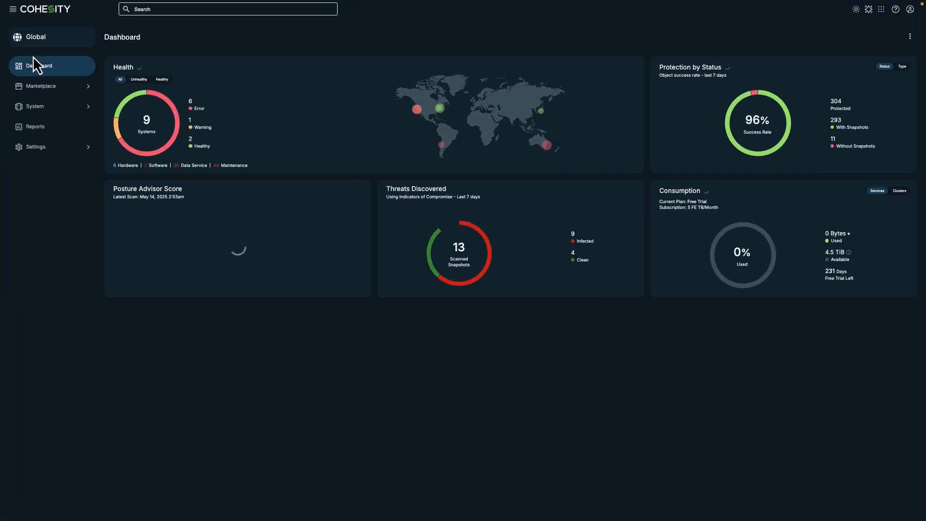